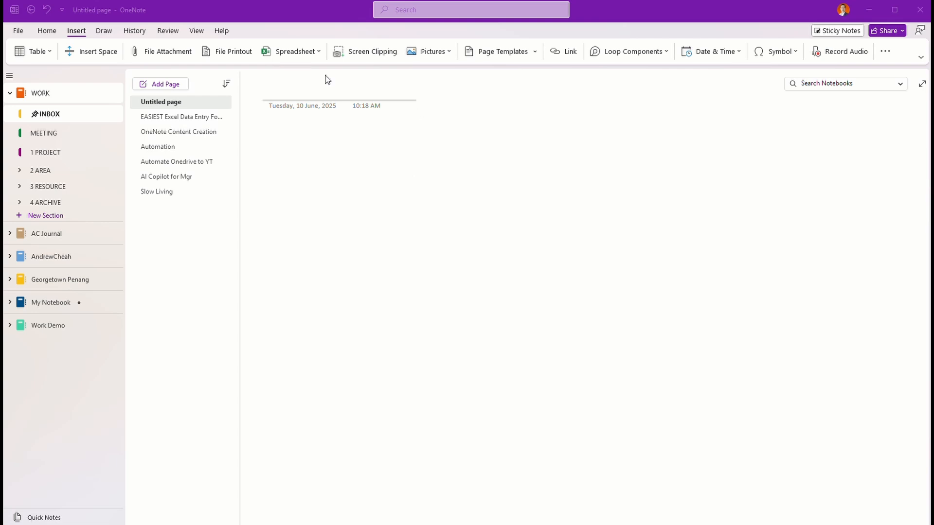
left_click(33, 31)
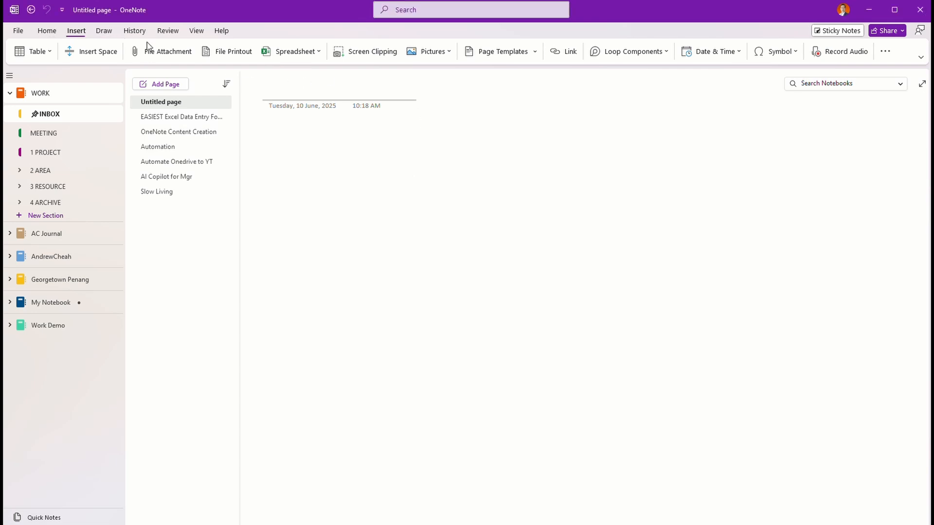
left_click(47, 33)
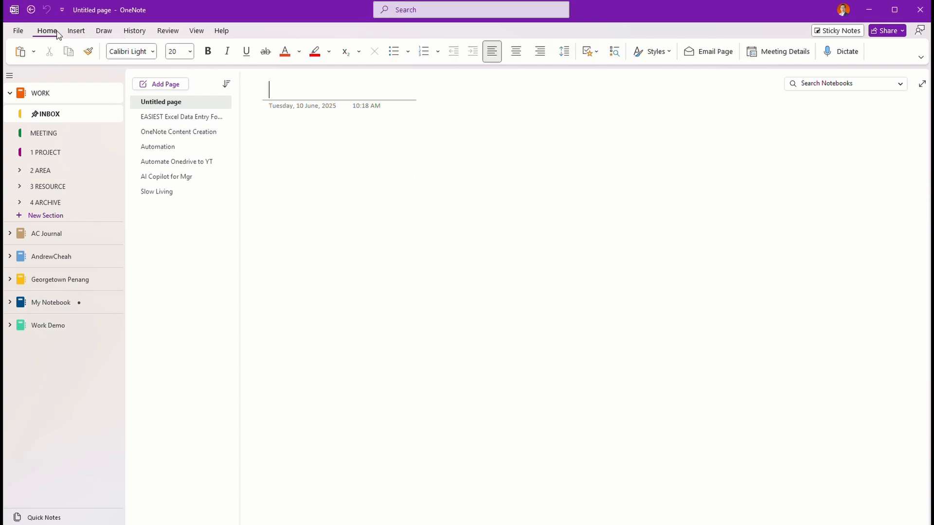
left_click(81, 34)
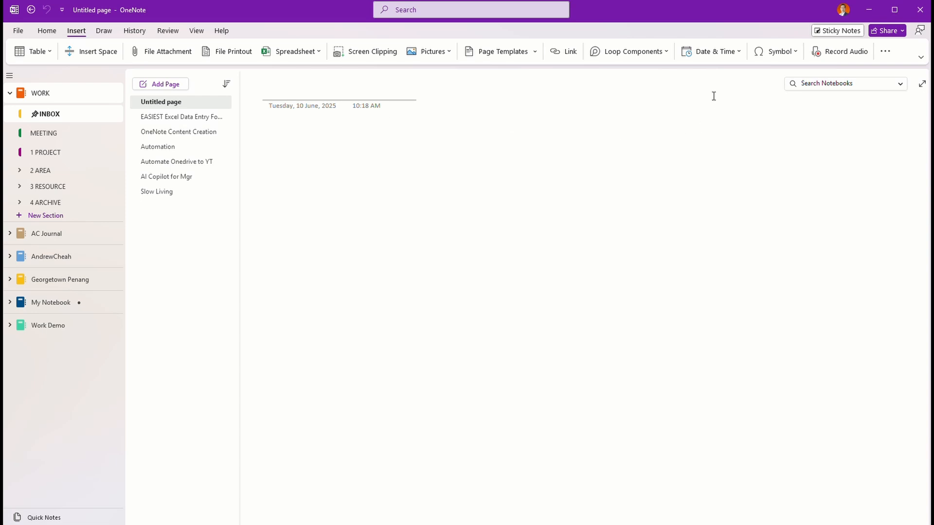
left_click(667, 52)
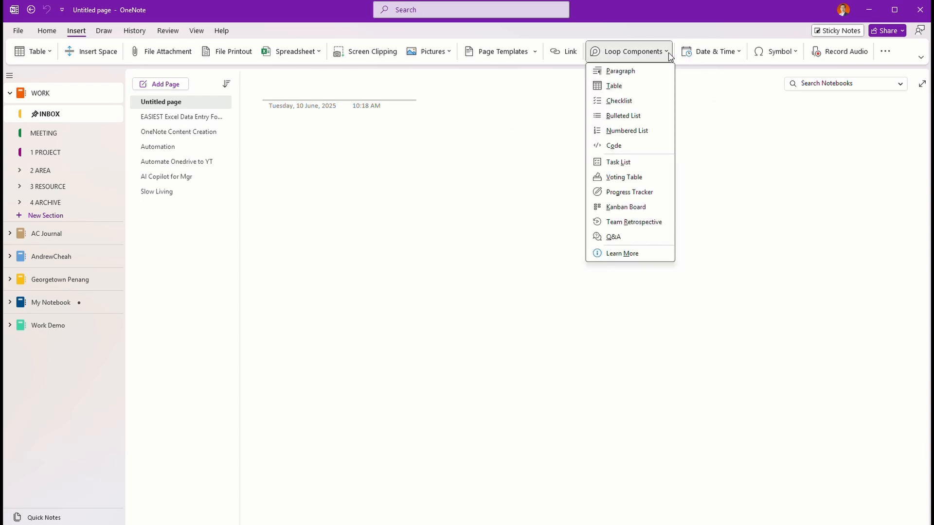
left_click(669, 52)
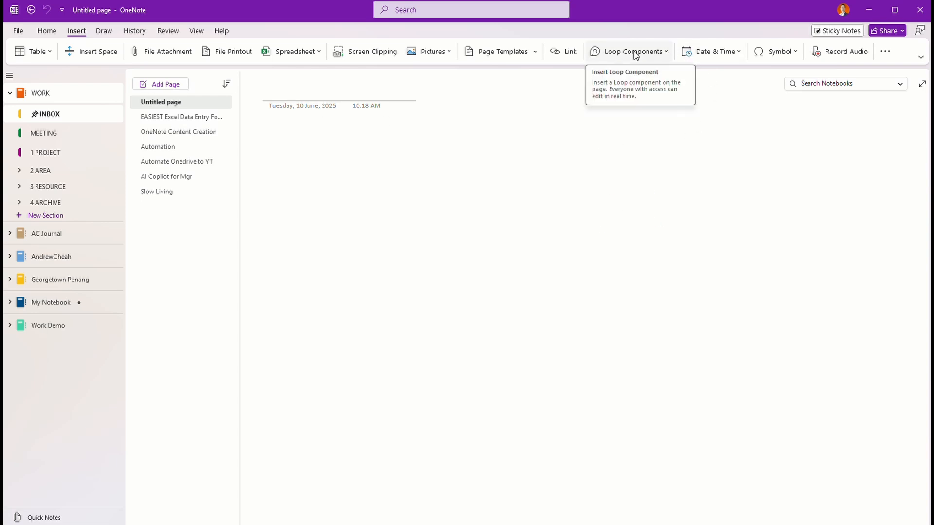
- Title the page Loop and insert a Kanban Board Loop component in the page body
left_click(302, 90)
type("Loop")
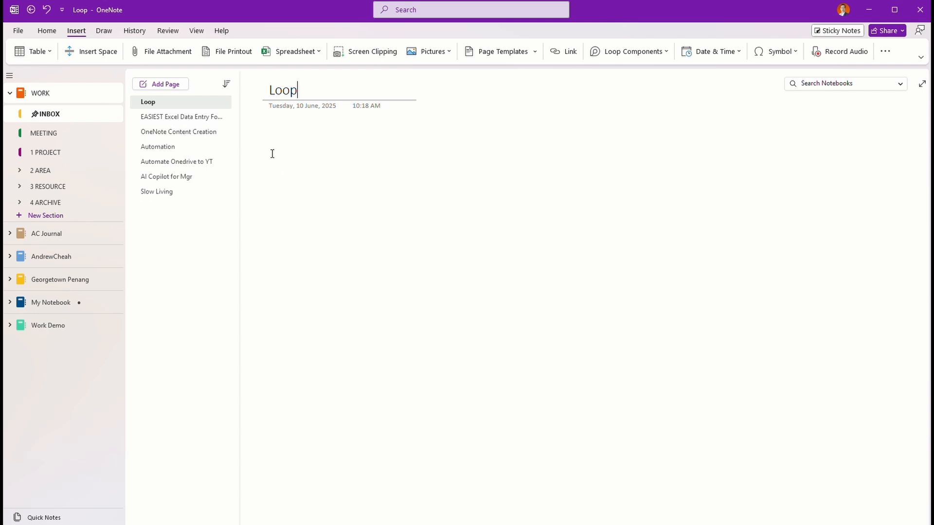
left_click(271, 136)
left_click(666, 51)
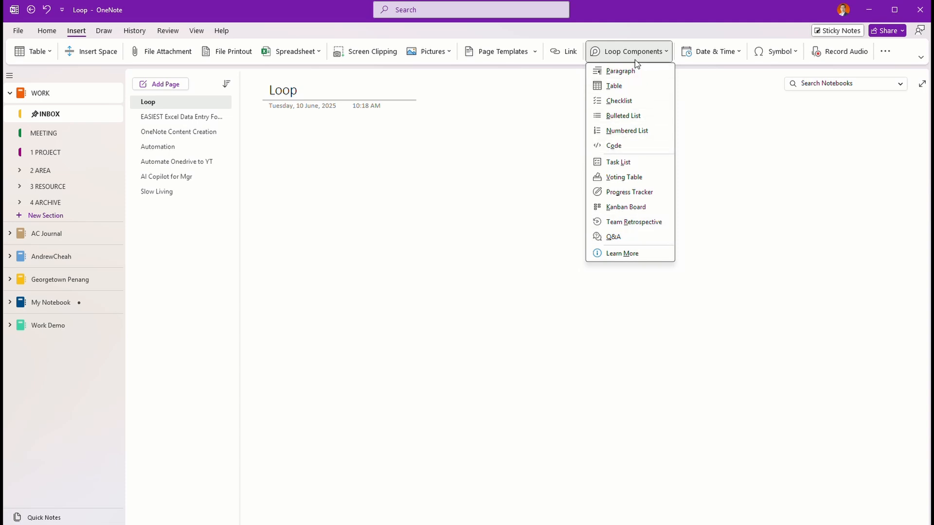
left_click(626, 208)
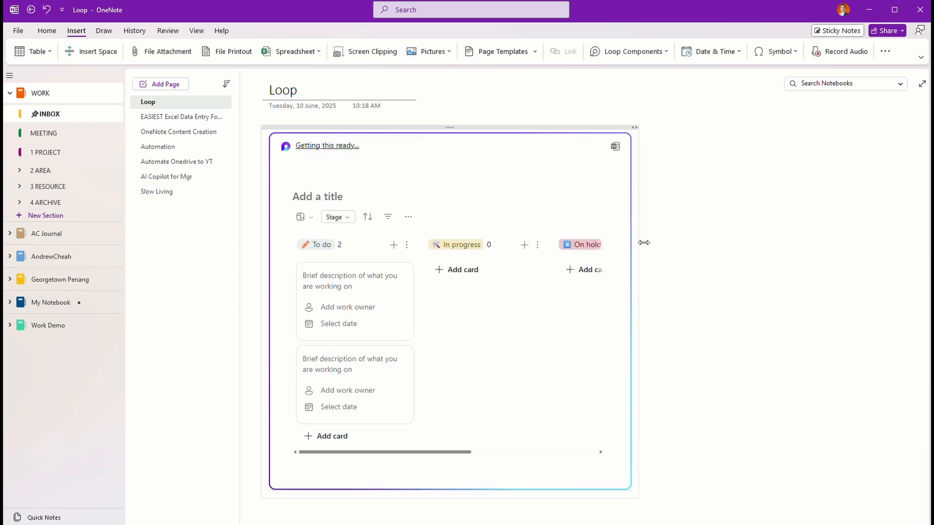
- Widen the Kanban board so all four columns fit, and move the first To do card to In progress
left_click_drag(643, 242, 832, 239)
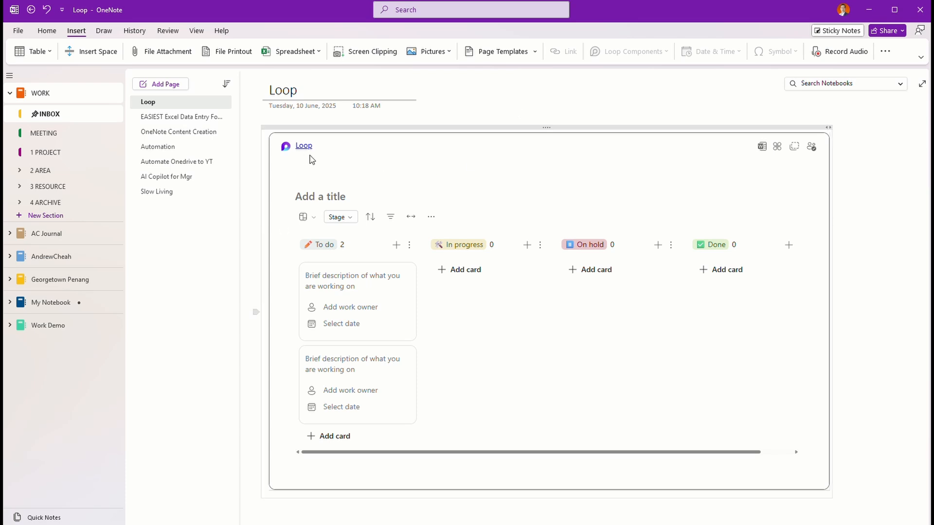
left_click(795, 149)
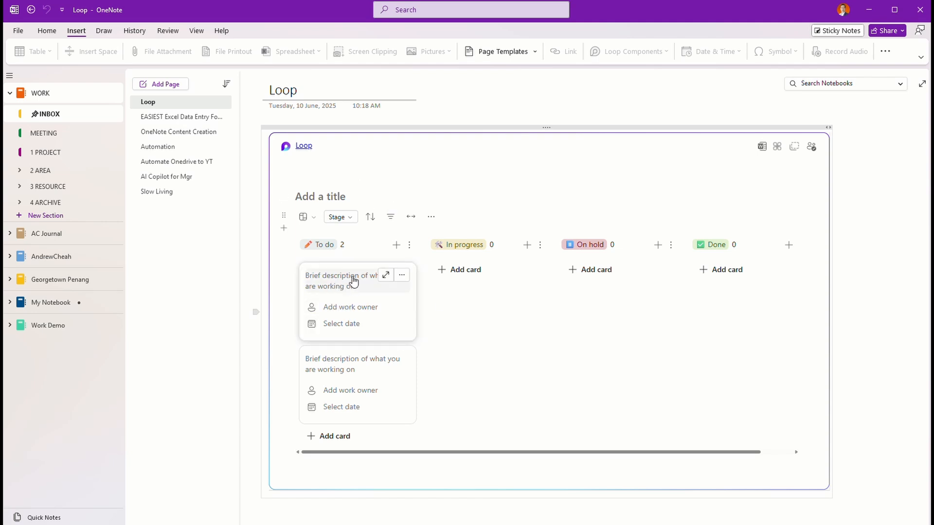
left_click_drag(354, 281, 489, 289)
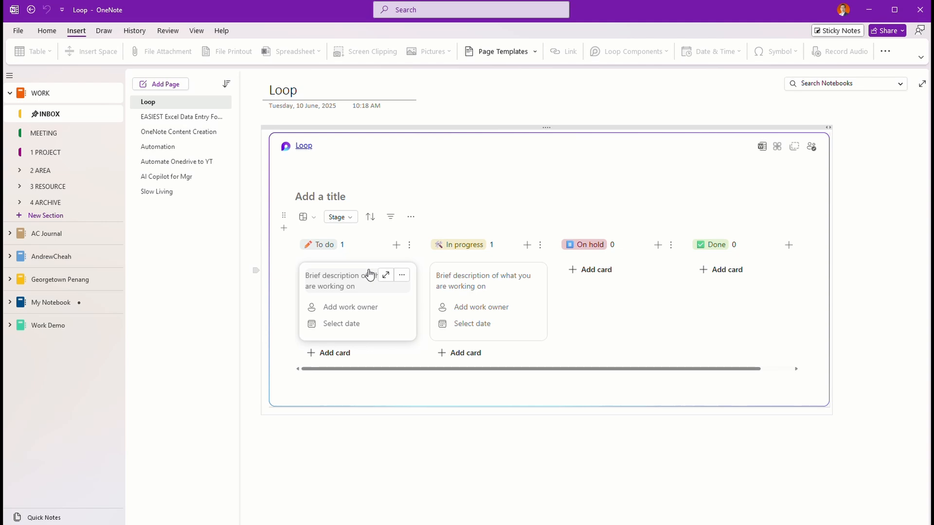
- Change the page title to Project A
left_click(385, 117)
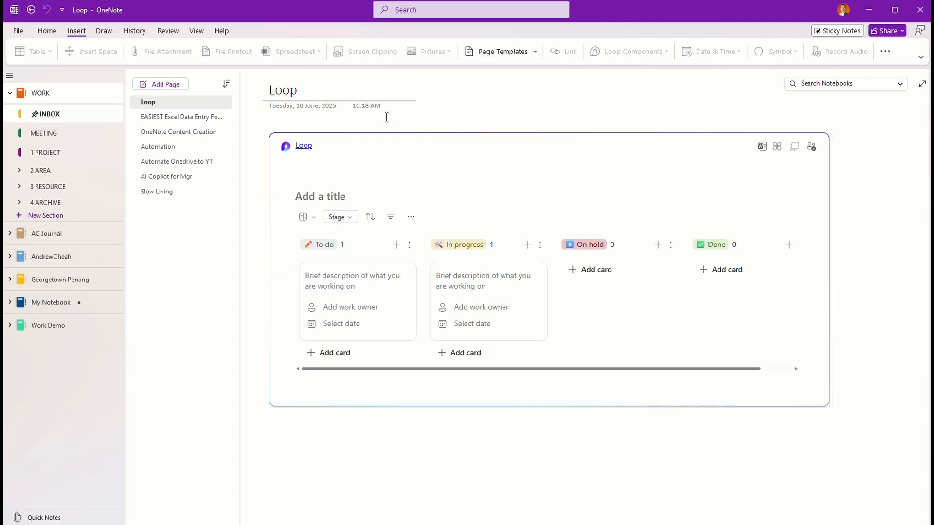
left_click(356, 87)
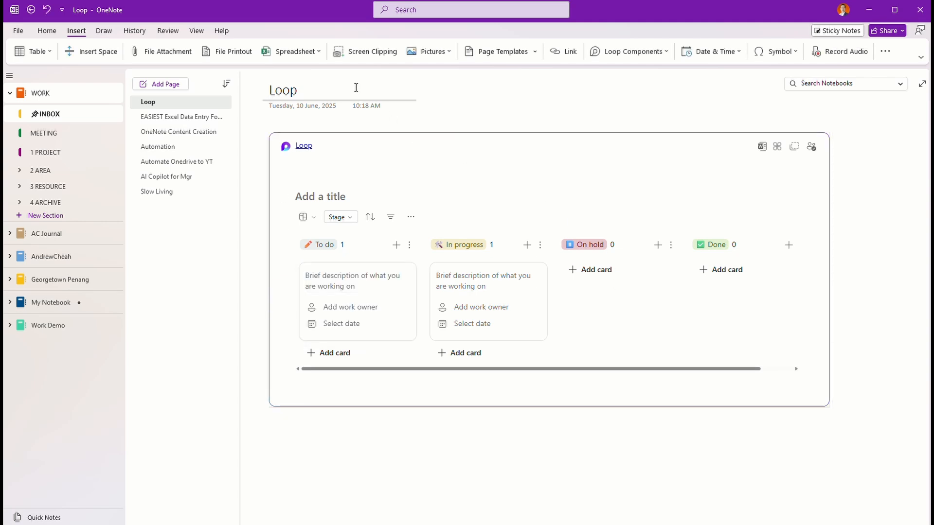
key("BackSpace")
key("BackSpace")
key("BackSpace")
key("BackSpace")
type("Project")
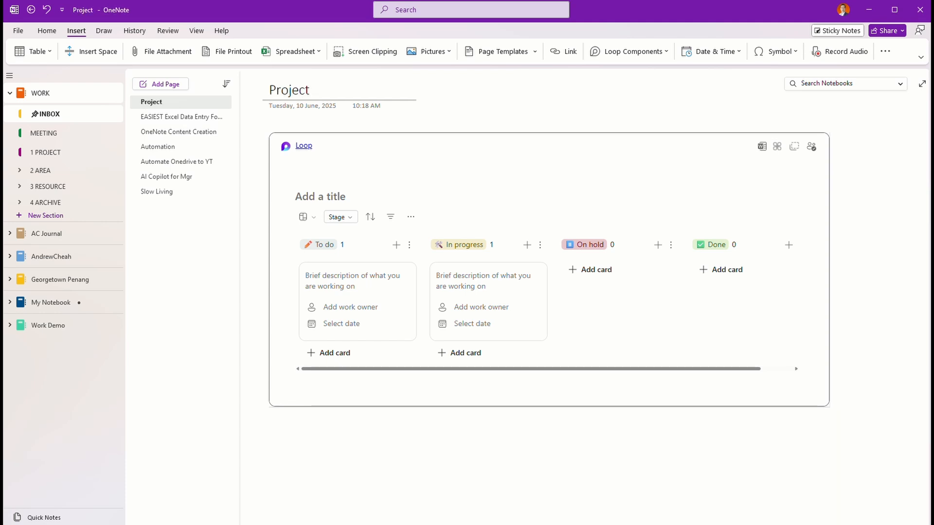
type(" A")
- Insert a Task List Loop component below the Kanban board
left_click(862, 303)
scroll(862, 302, "down", 5)
scroll(863, 302, "up", 5)
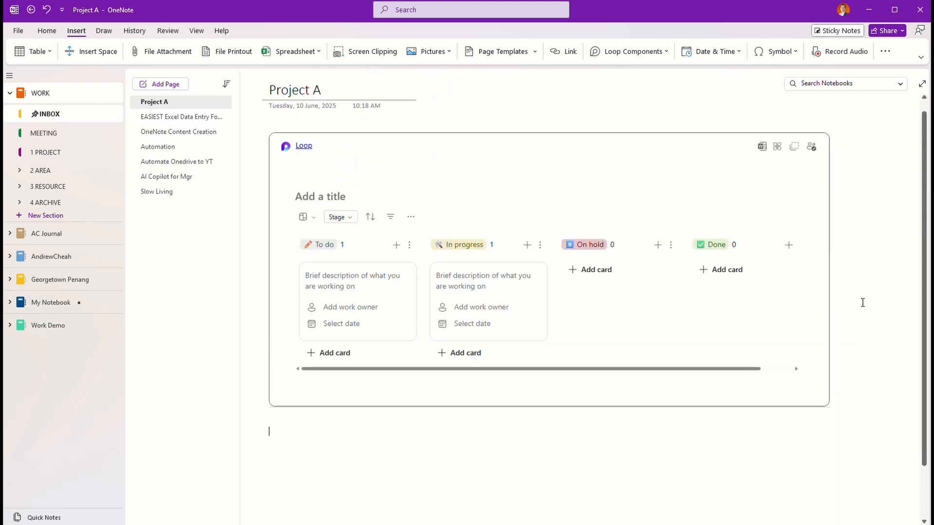
scroll(863, 302, "down", 2)
scroll(864, 300, "up", 2)
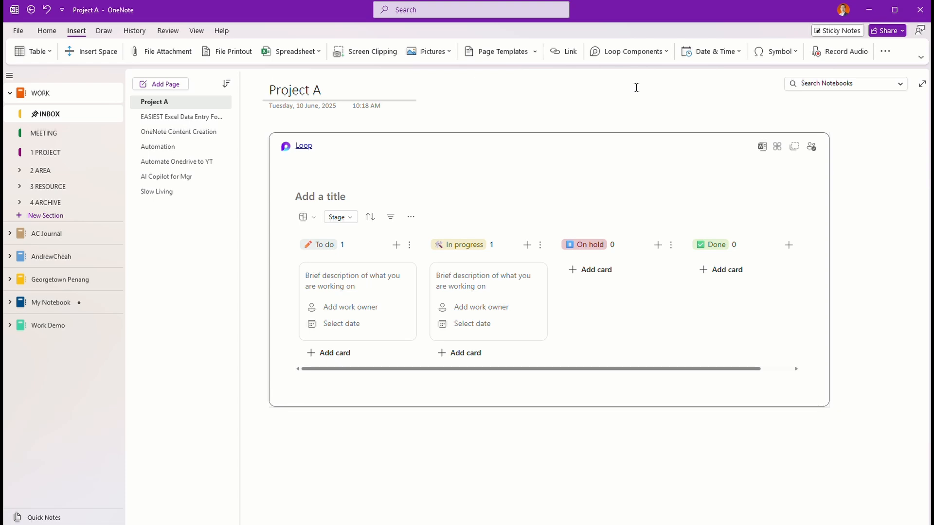
left_click(665, 53)
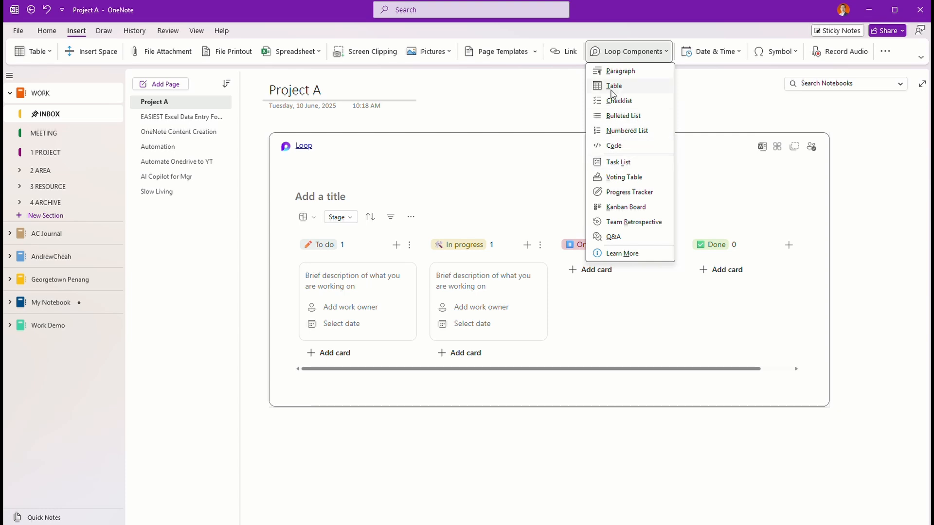
left_click(619, 162)
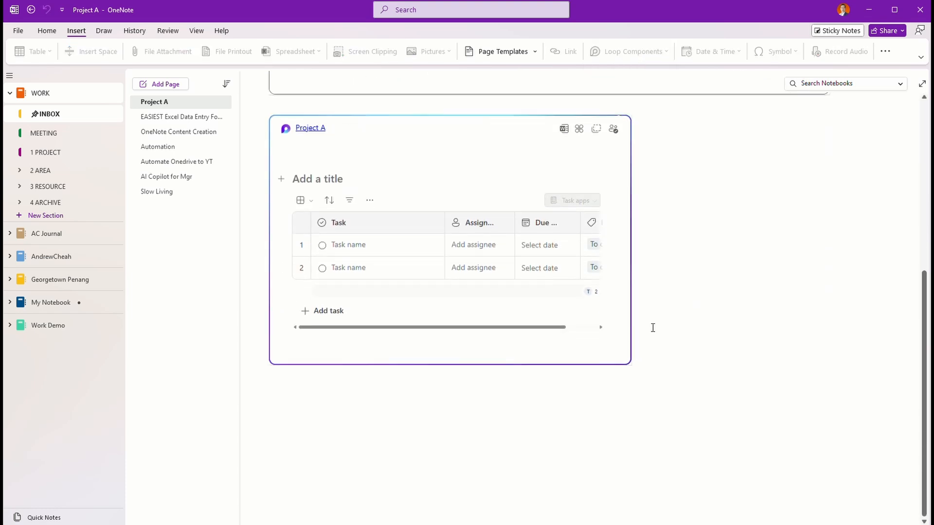
- Title the task list component Prj A Tasks
left_click(330, 180)
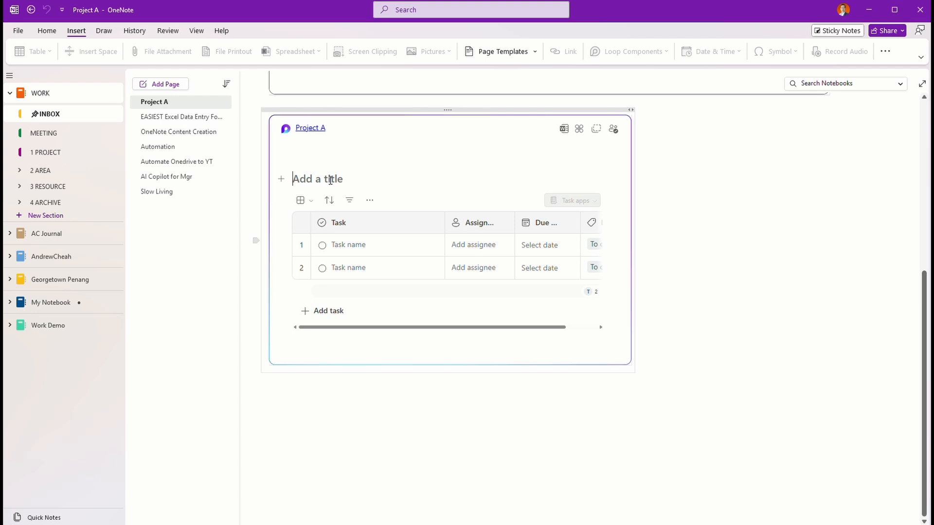
type("Prj A T")
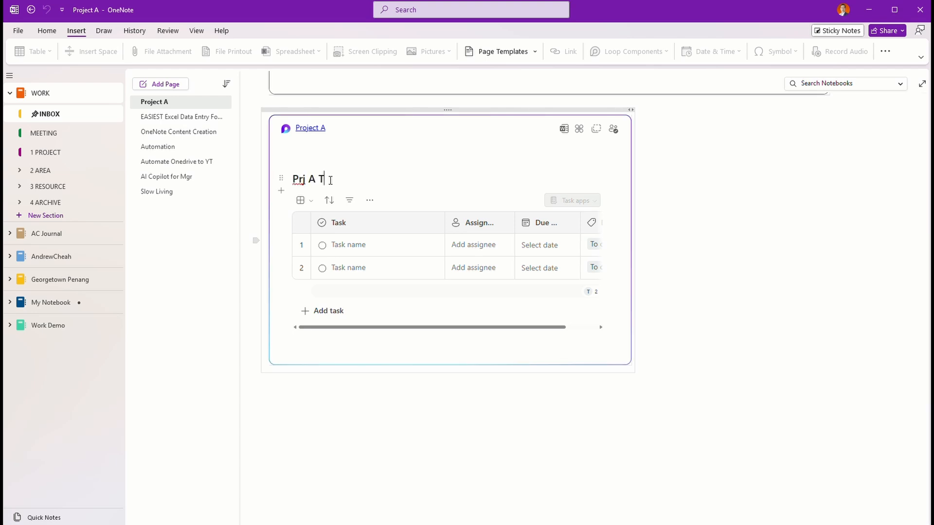
type("asks")
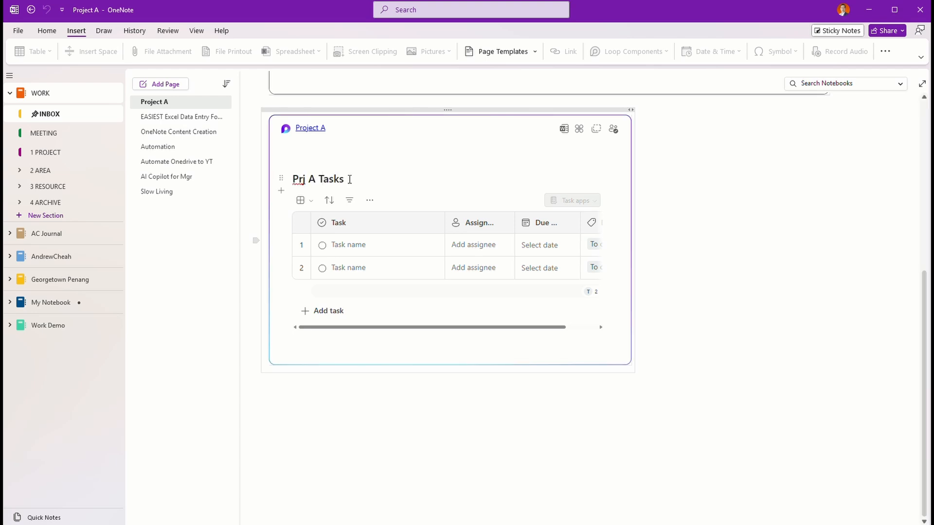
- Name the first task in the list Task 1, leaving its assignee empty
left_click(392, 251)
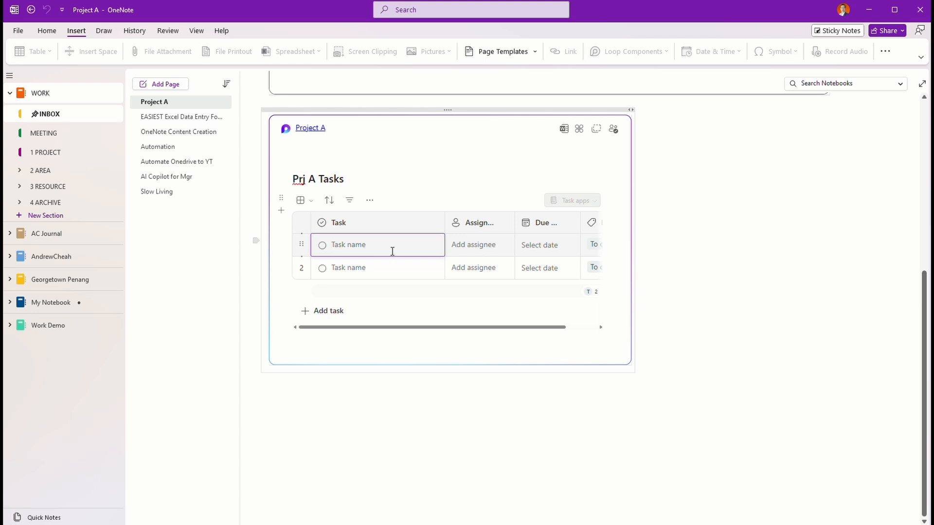
type("Task 1")
left_click(470, 247)
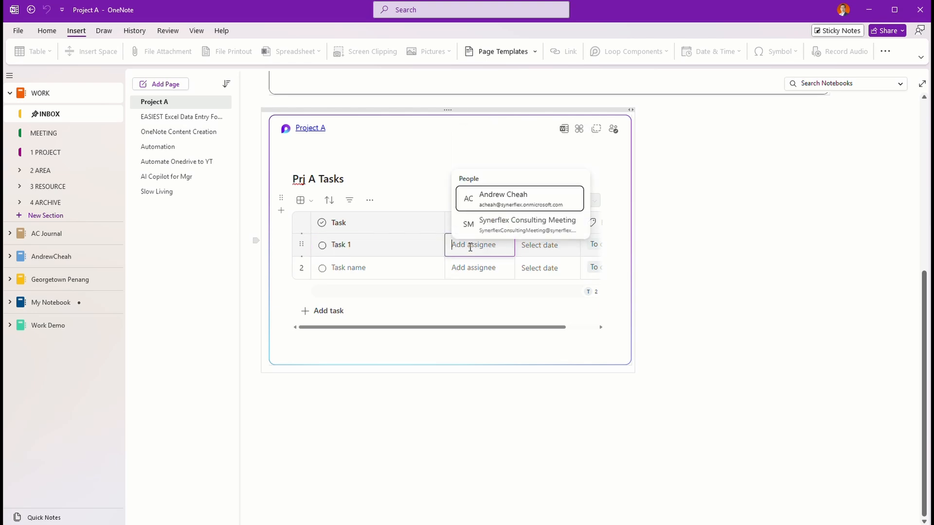
left_click(538, 161)
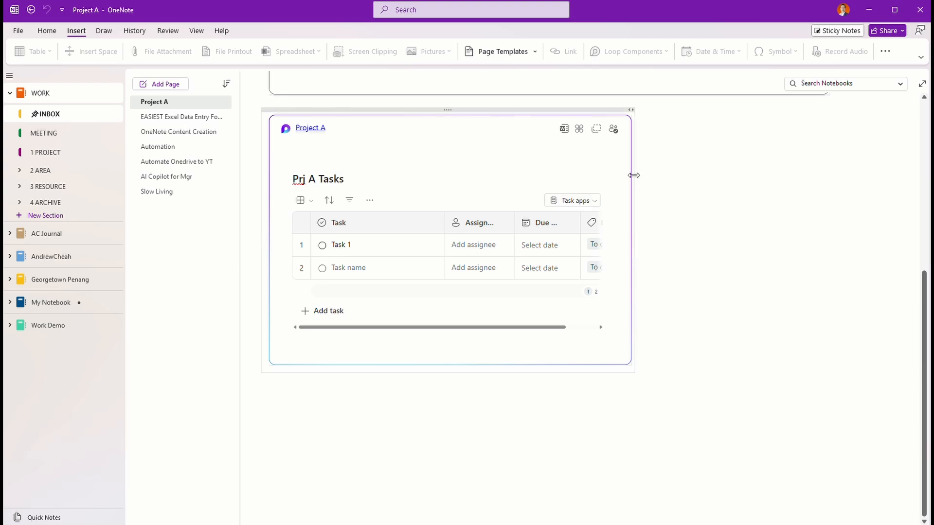
- Widen the task list so the full Bucket column fits, and mark Task 1 as completed
left_click_drag(632, 180, 761, 183)
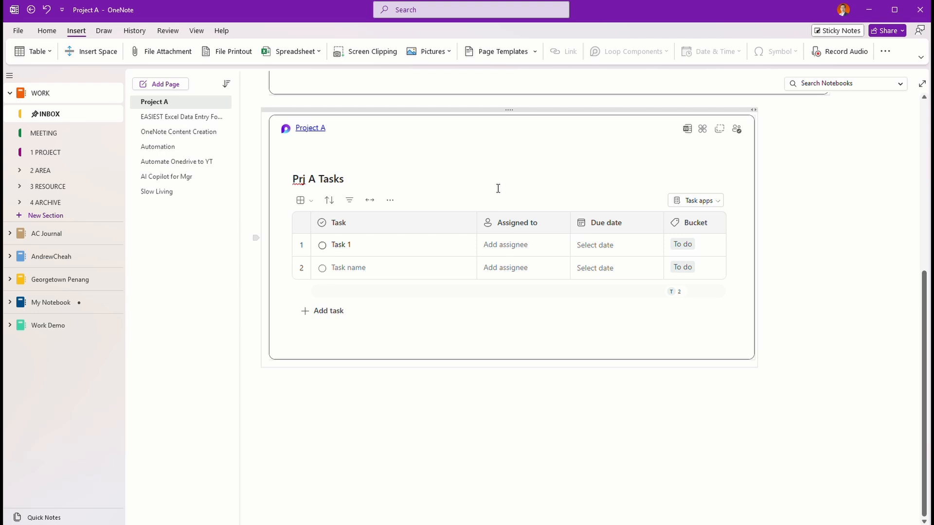
scroll(371, 296, "up", 1)
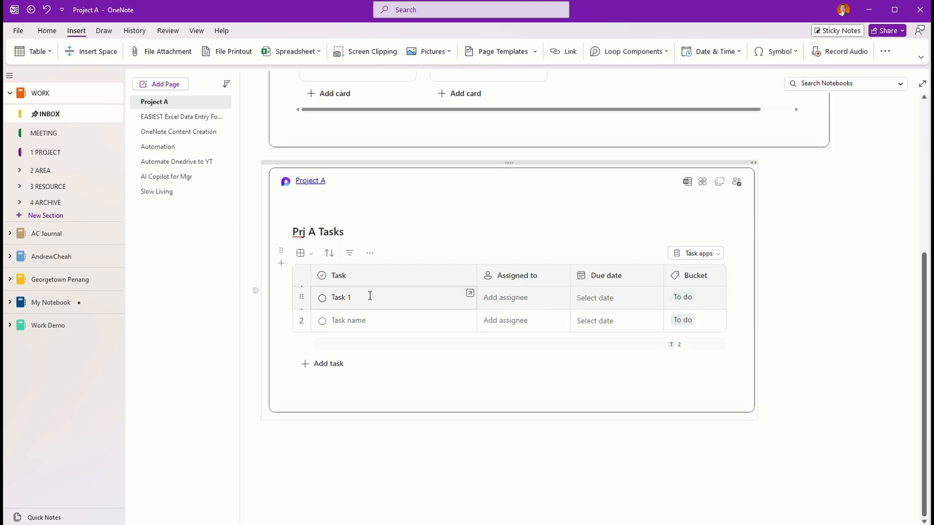
left_click(322, 299)
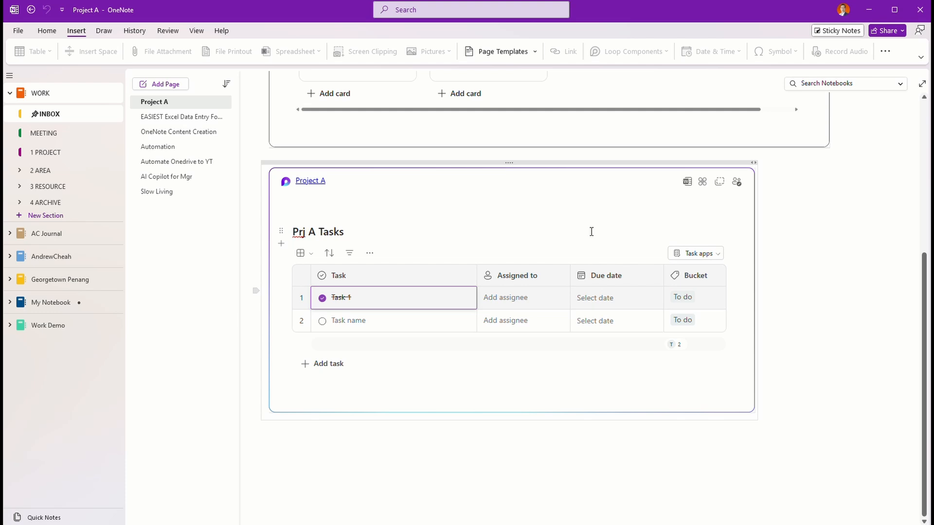
- Review the Kanban board and the task list together on the Project A page
scroll(788, 245, "up", 5)
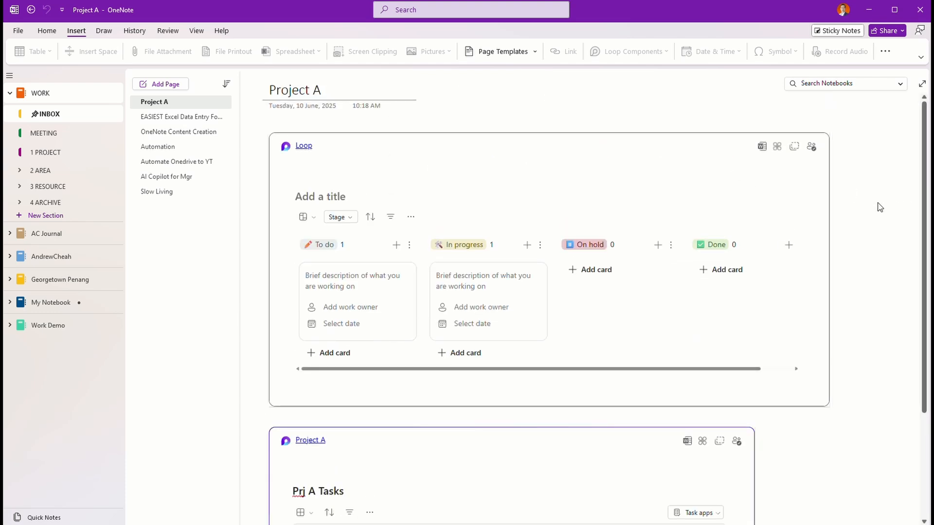
scroll(916, 217, "down", 1)
scroll(897, 293, "down", 2)
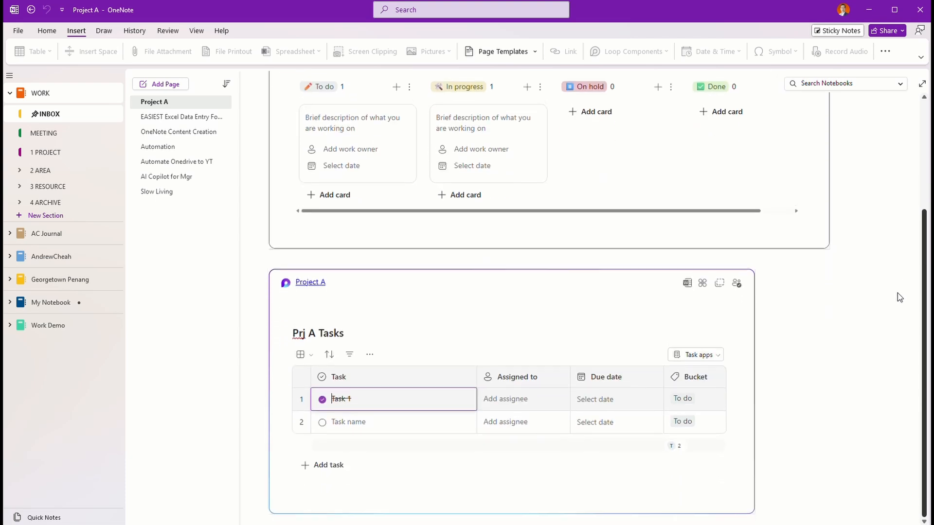
scroll(905, 209, "up", 3)
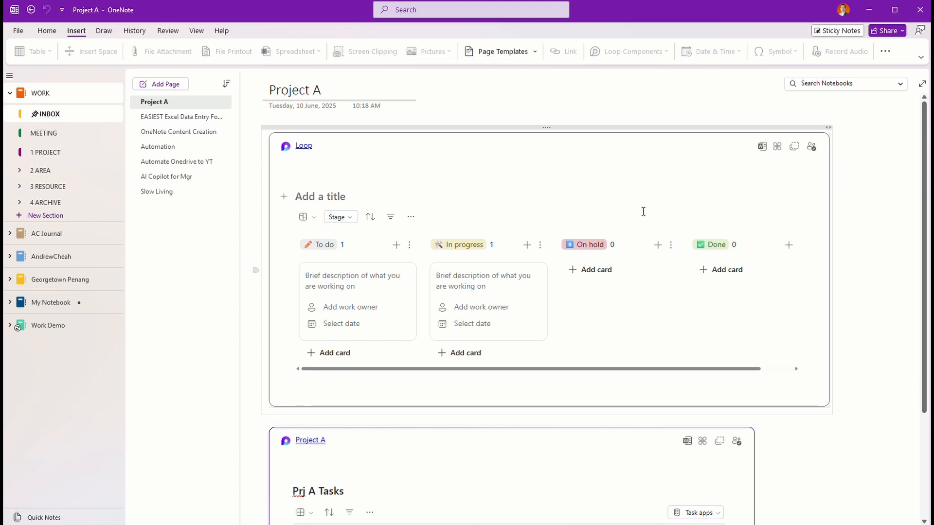
scroll(820, 462, "down", 5)
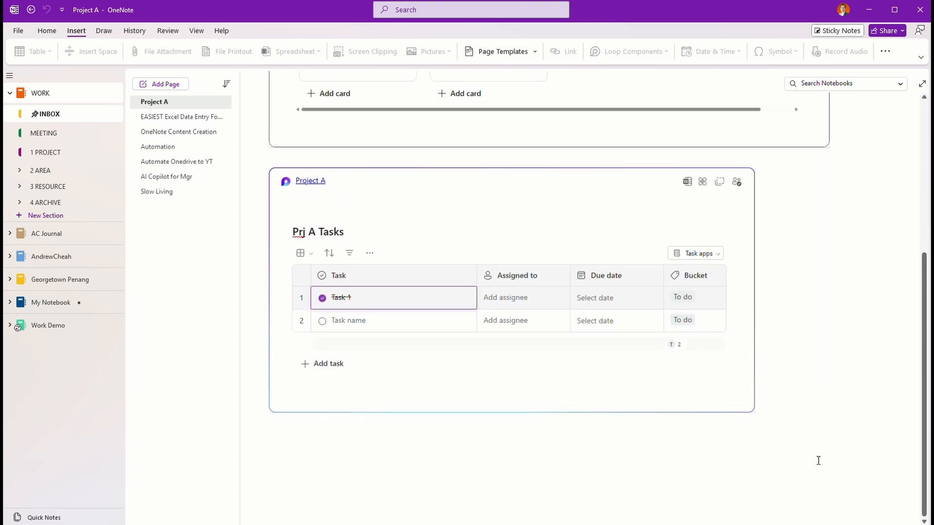
scroll(818, 462, "up", 5)
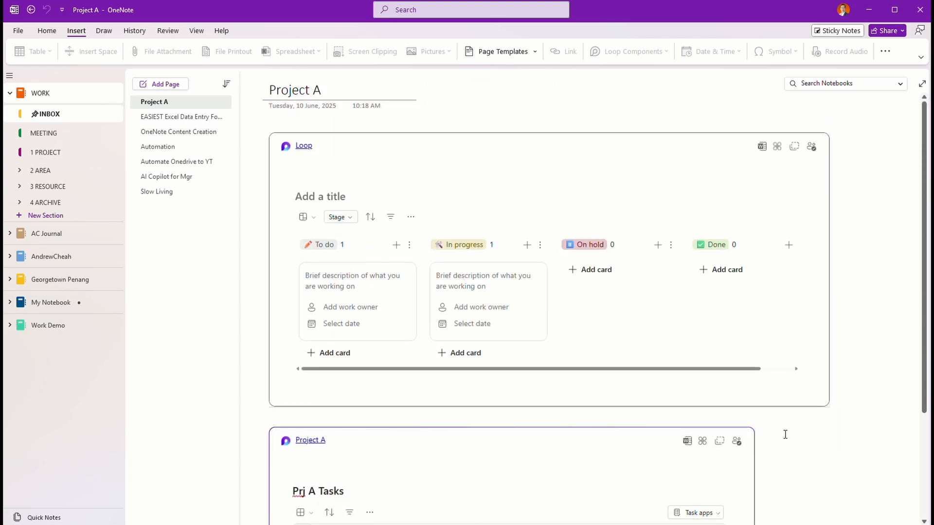
scroll(784, 433, "down", 5)
scroll(785, 434, "up", 3)
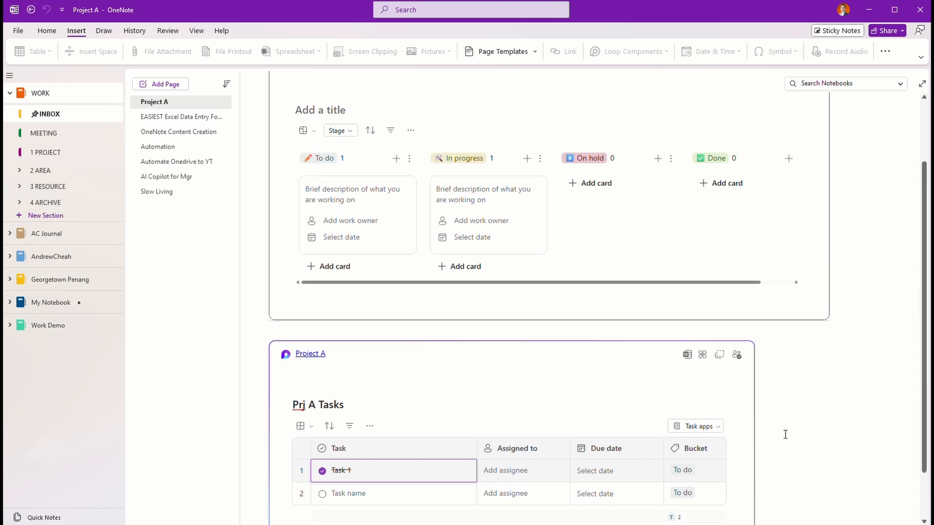